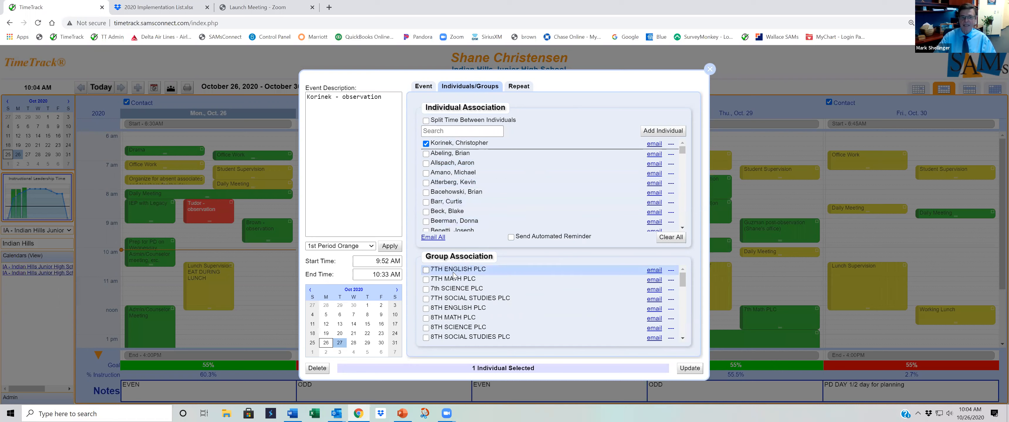
- Try associating the 7TH ENGLISH PLC group with the Tuesday observation event, and close the event without updating it
click(426, 269)
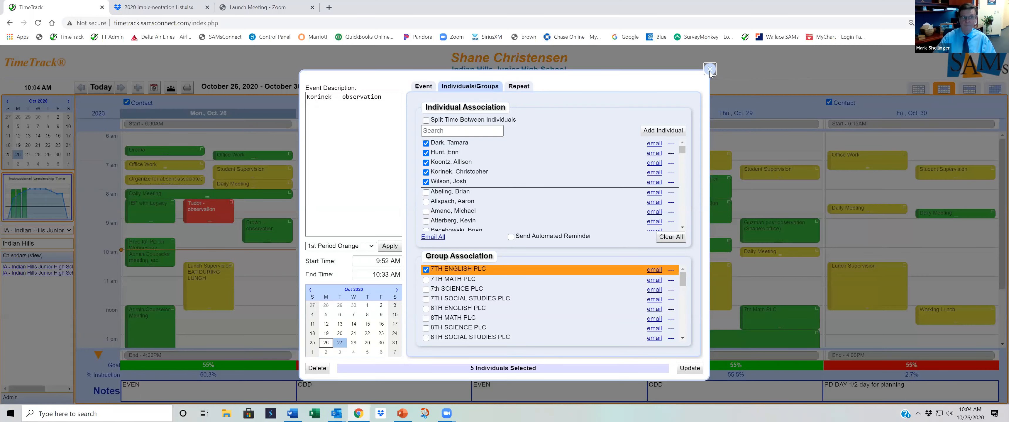
click(709, 72)
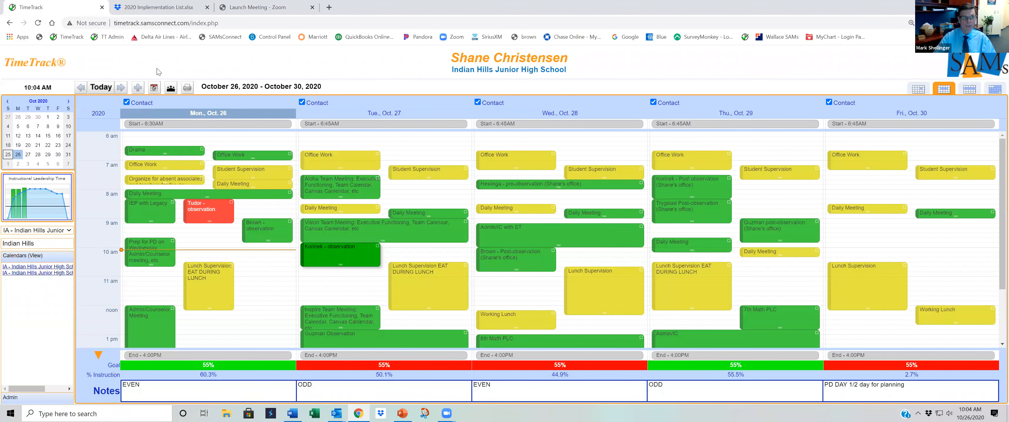
- Open the Individual/Group Setup and examine the editable birthday, custom, first name and last name fields of the first individual
click(40, 68)
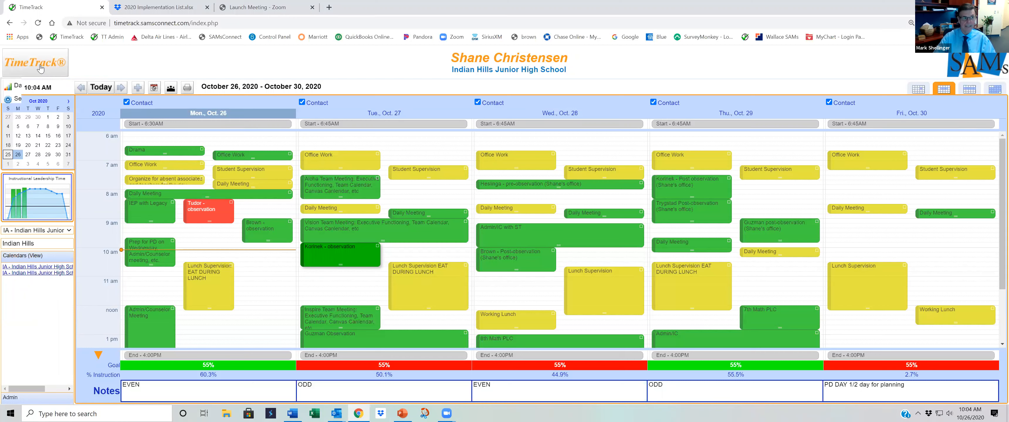
mouse_move(31, 103)
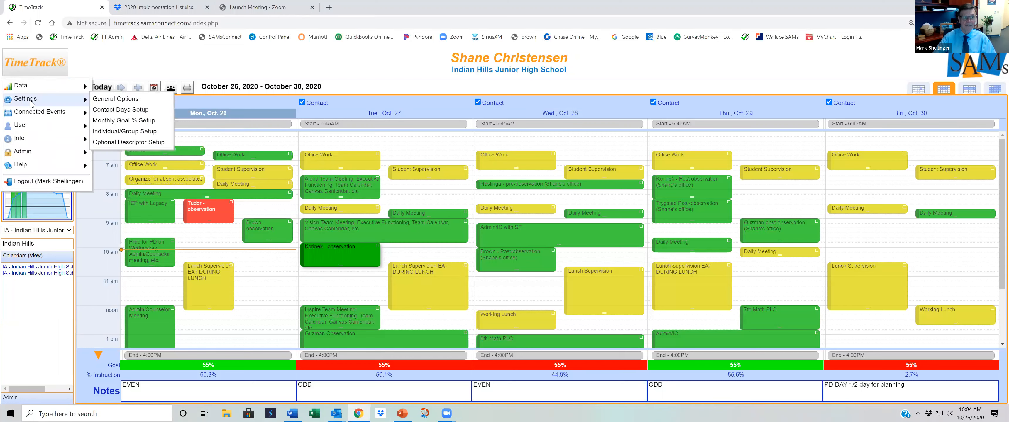
click(107, 132)
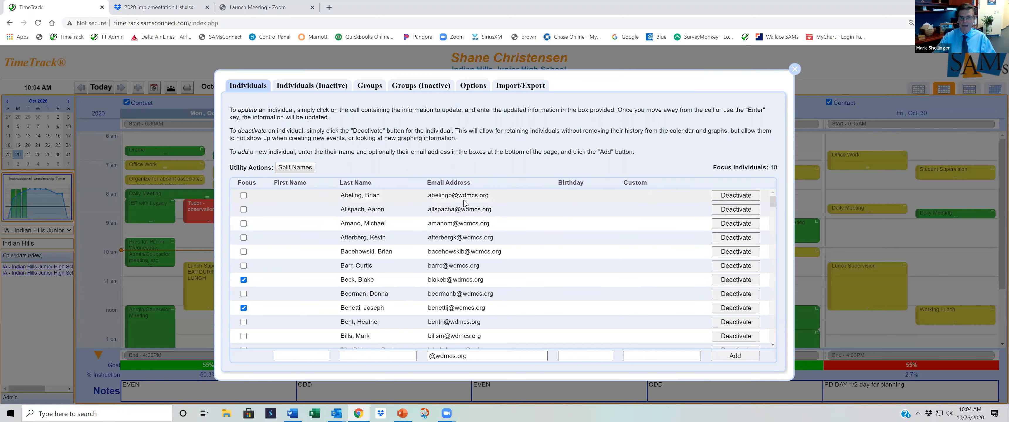
click(560, 194)
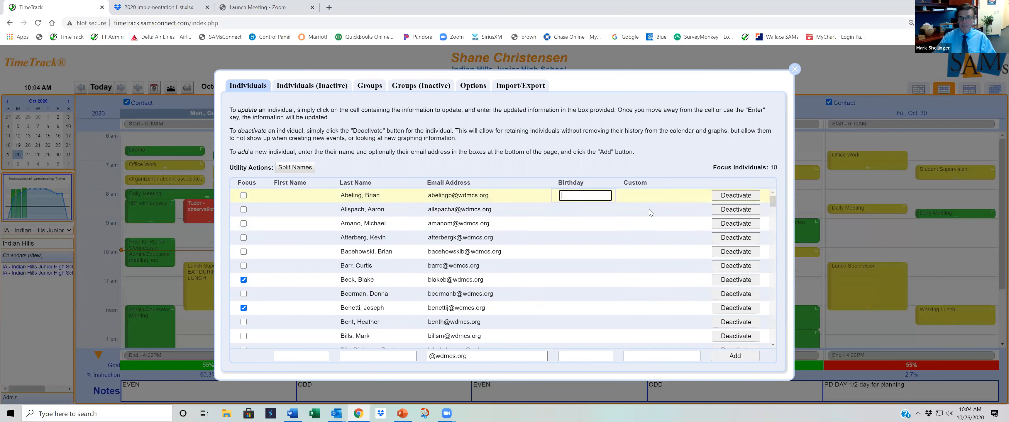
click(651, 198)
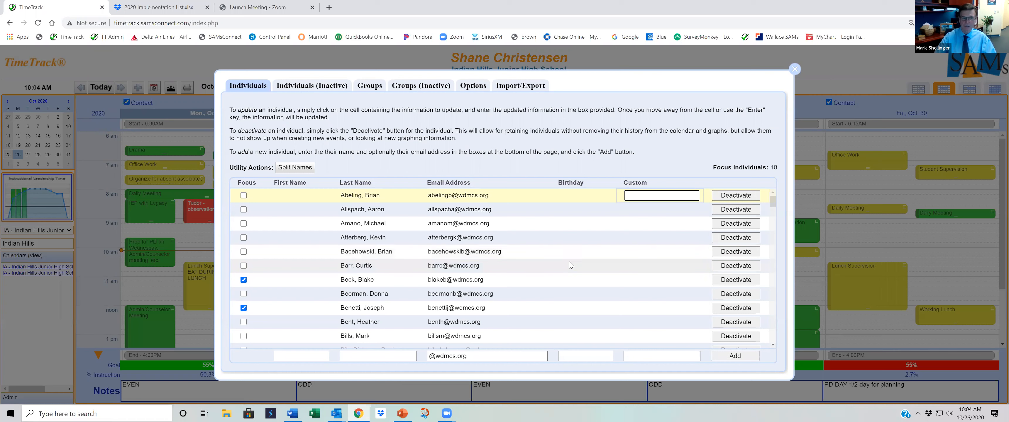
click(295, 195)
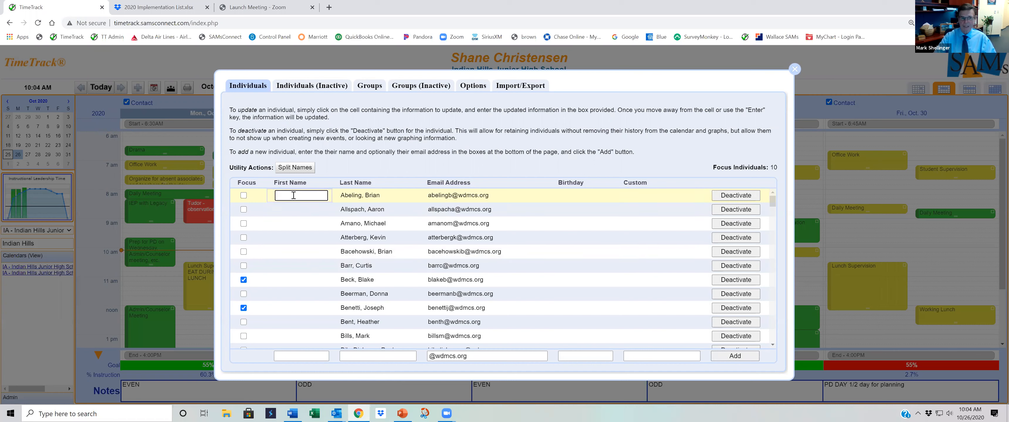
click(357, 201)
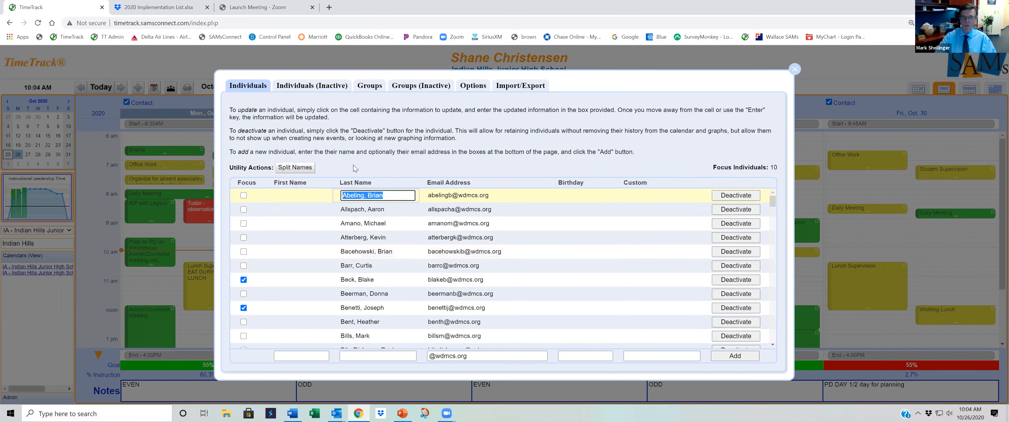
- Add a new group named "Test Group" in the group setup
click(370, 89)
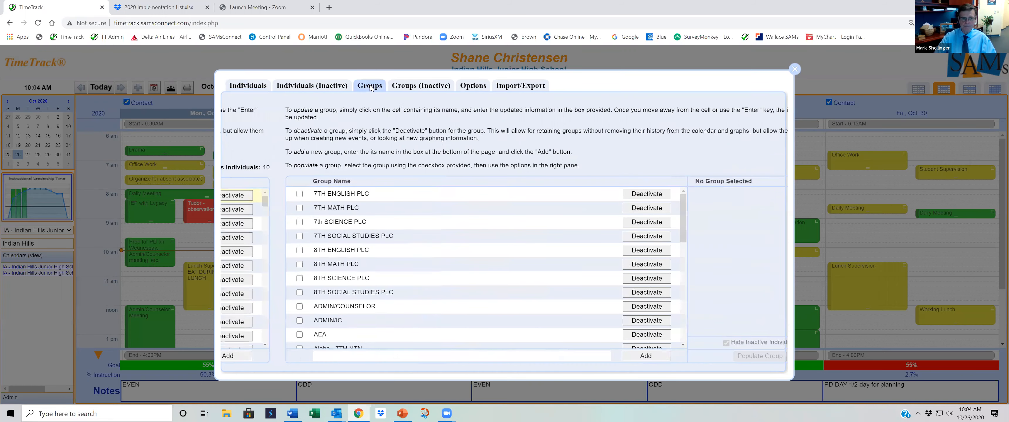
click(303, 358)
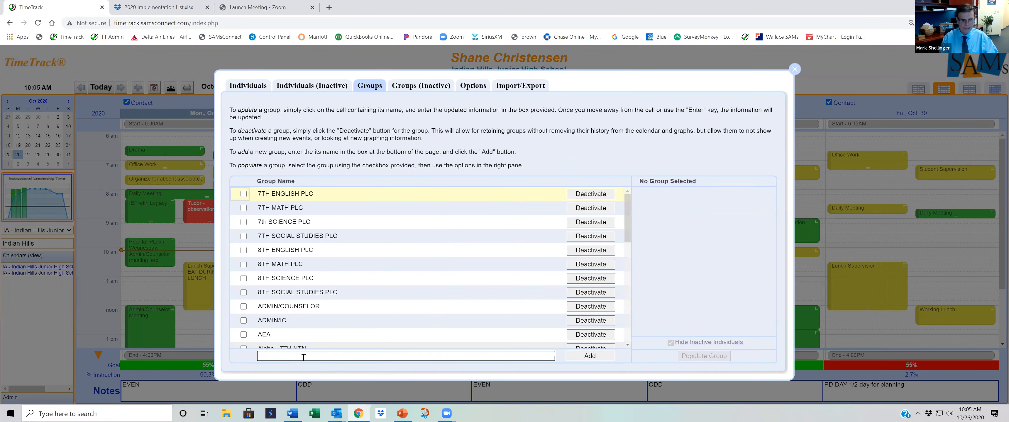
text(Test Group)
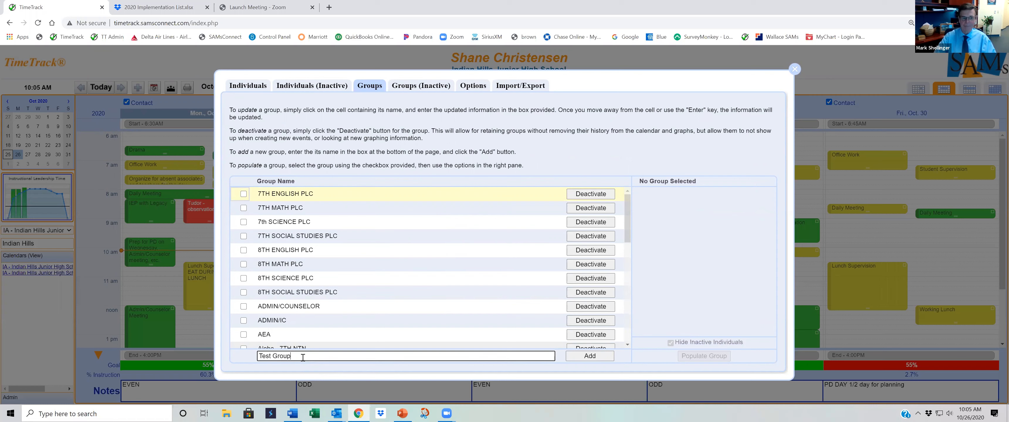
click(603, 358)
- Select Test Group for populating and mark the first, third and sixth individuals of the alphabetical list as members
scroll(460, 296, down, 6)
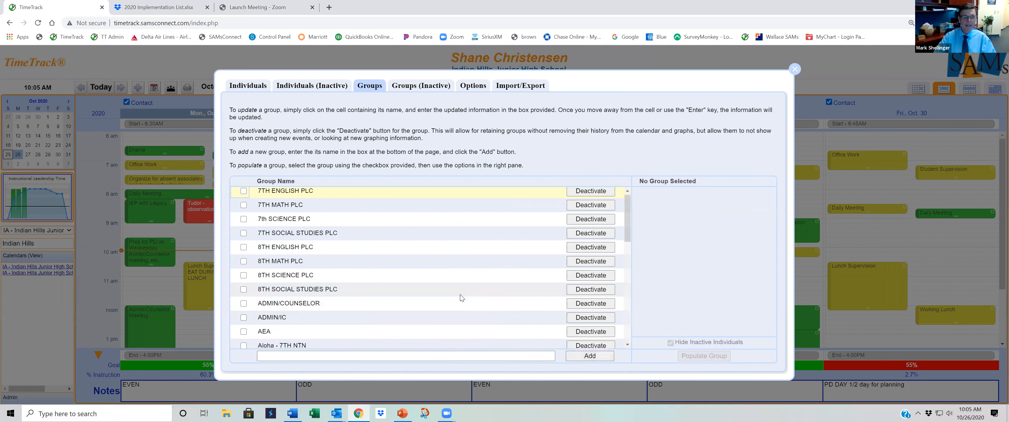
scroll(461, 298, down, 3)
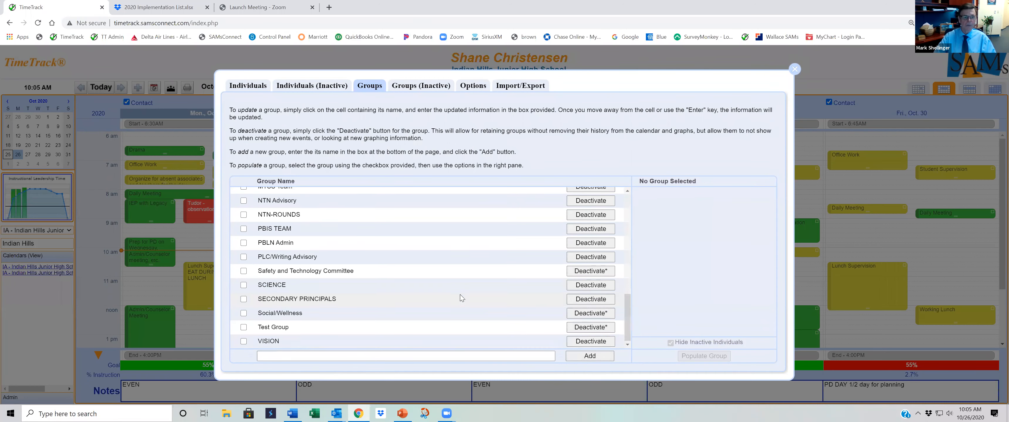
click(244, 328)
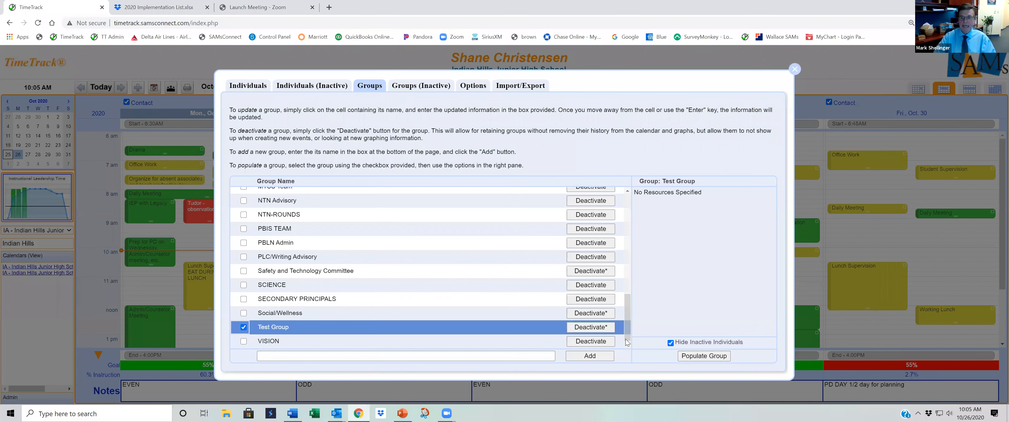
click(705, 357)
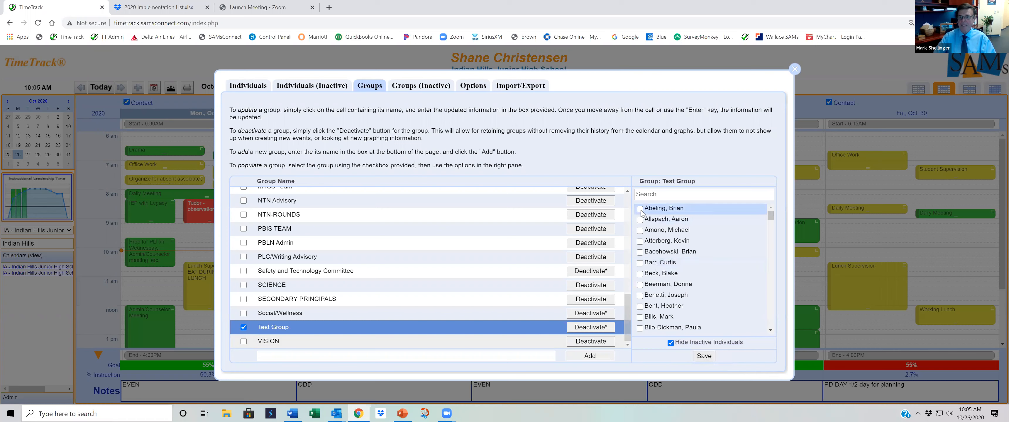
click(639, 209)
click(640, 230)
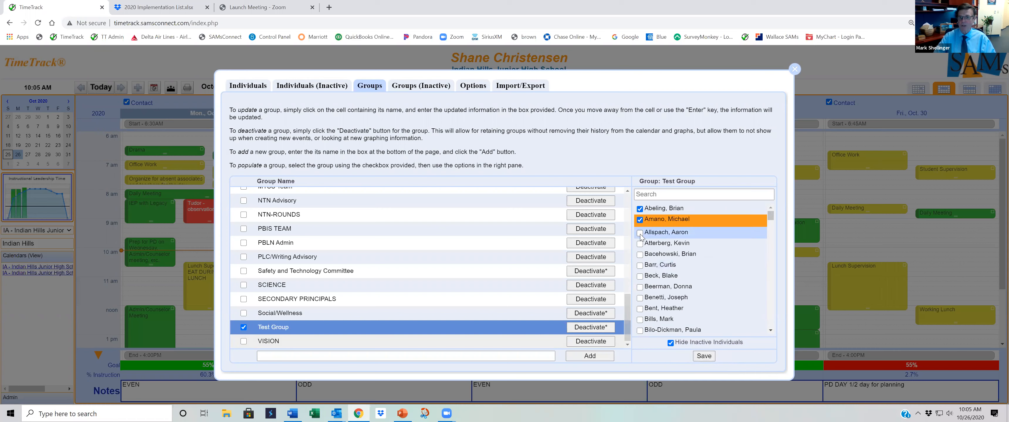
click(640, 265)
- Search the individuals by a partial name and add the first match to Test Group
scroll(693, 313, down, 3)
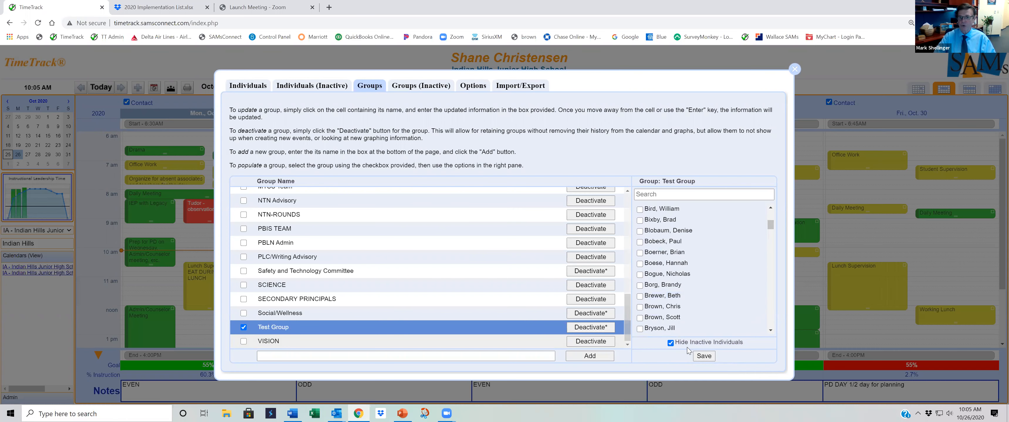
scroll(689, 242, up, 1)
click(647, 194)
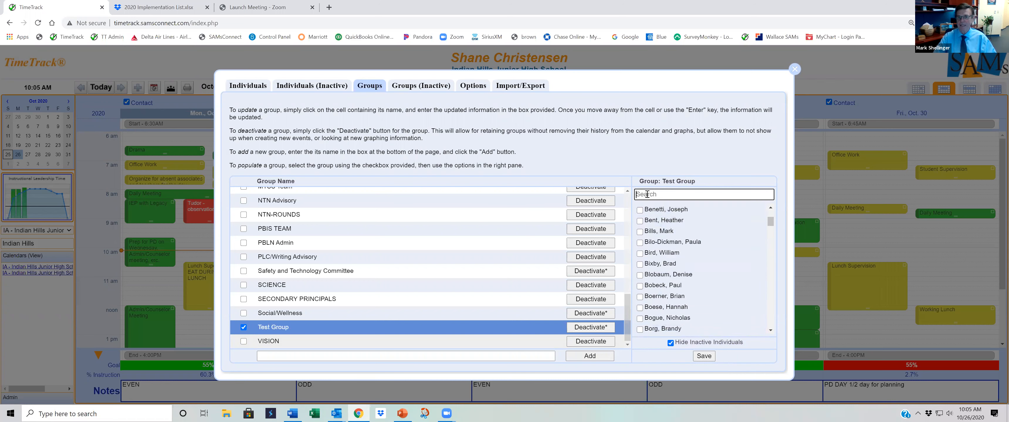
text(Mar)
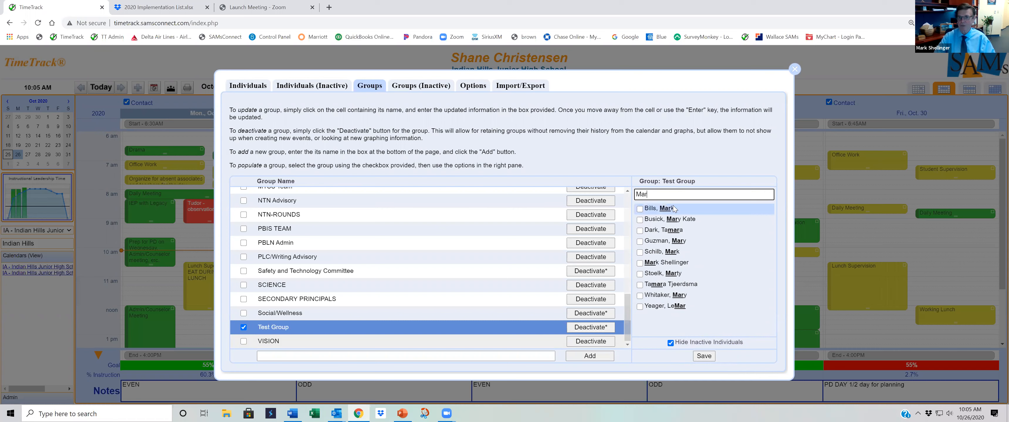
click(639, 209)
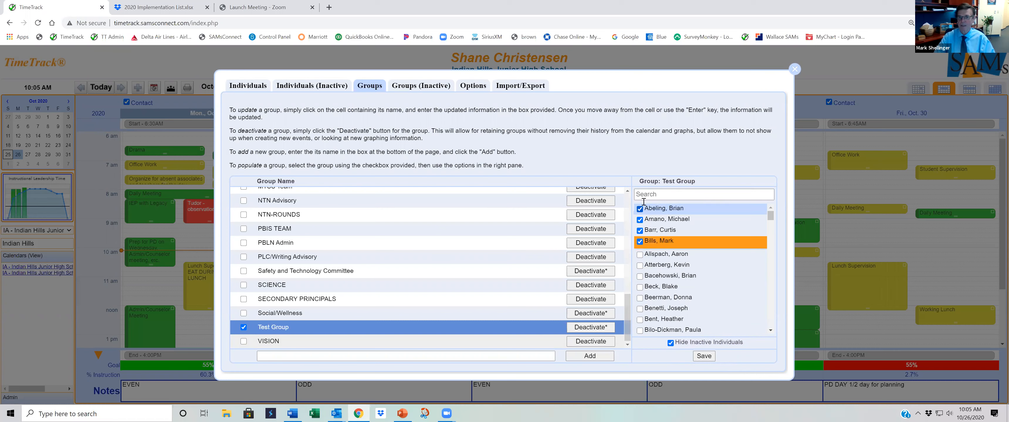
- Search for one more individual by first name, add the match to Test Group, and save the group's members
click(647, 193)
text(zach)
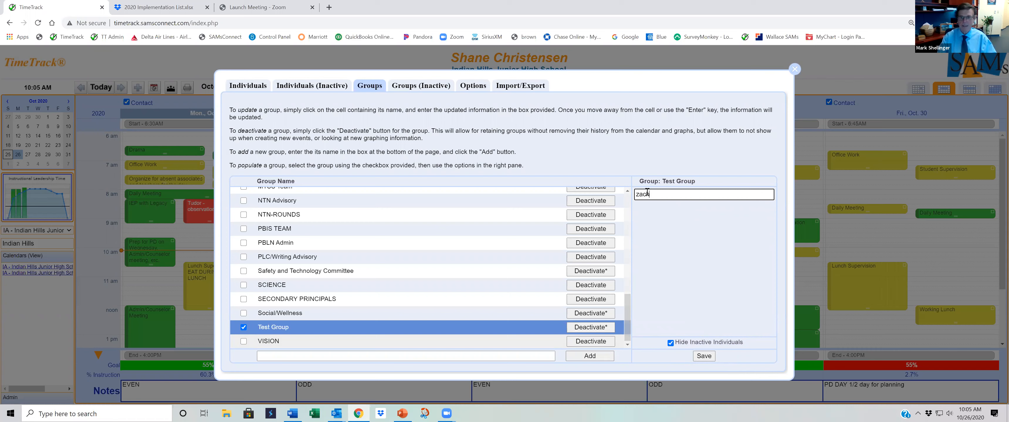
key(BackSpace)
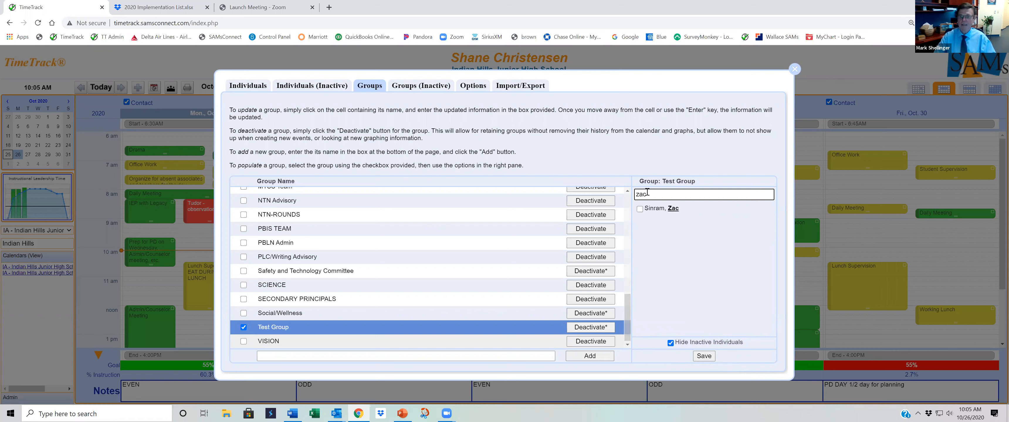
click(640, 209)
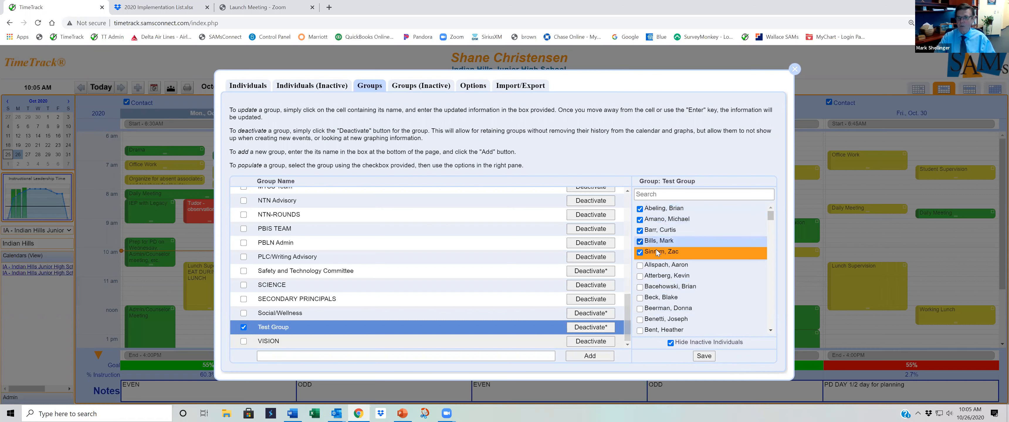
click(701, 357)
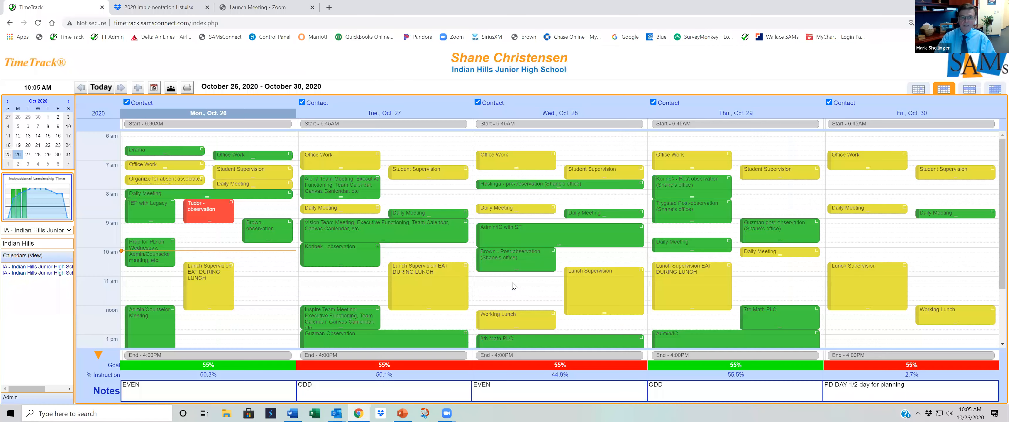
- Start a new Instructional event on Wednesday at 11:10 AM with the descriptor Decision Making Groups and Committees
click(512, 283)
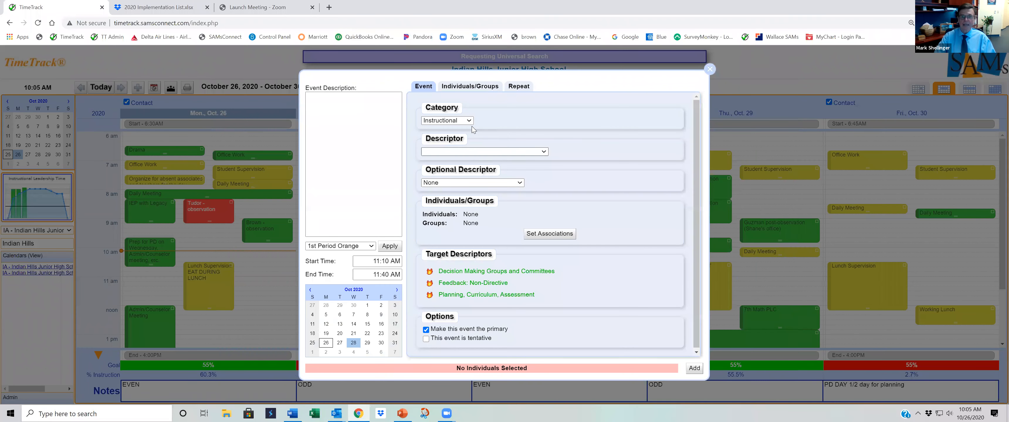
click(485, 152)
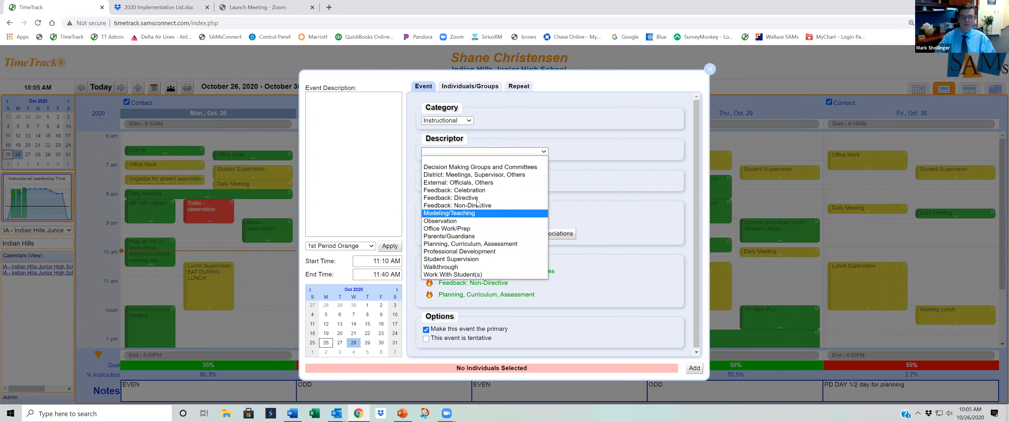
click(474, 168)
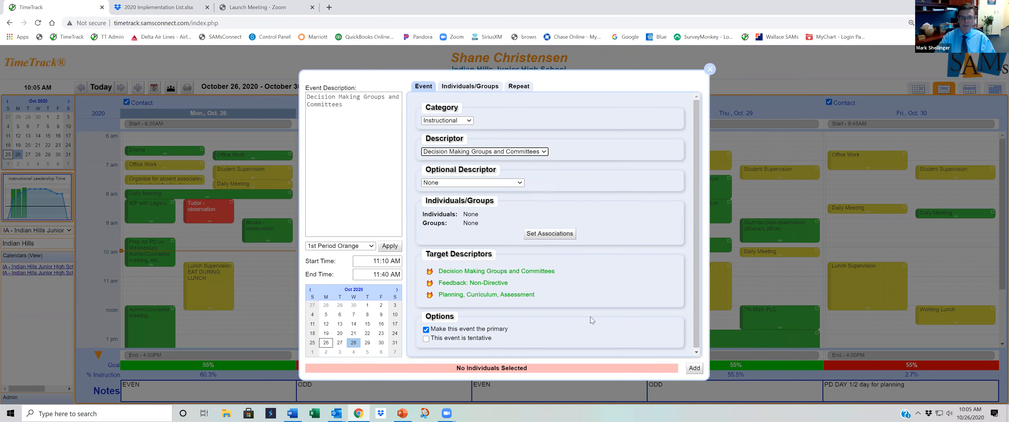
- Try associating Test Group with the new Wednesday event, and close the event without adding it
click(550, 233)
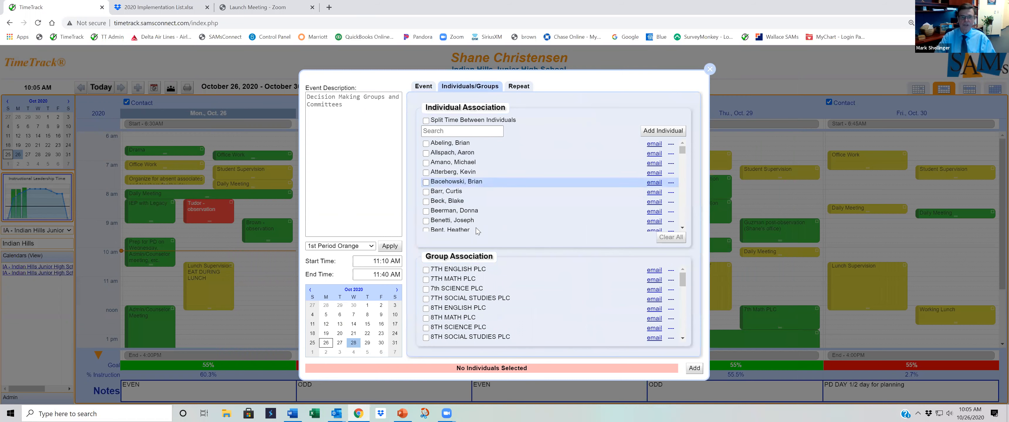
scroll(452, 327, down, 6)
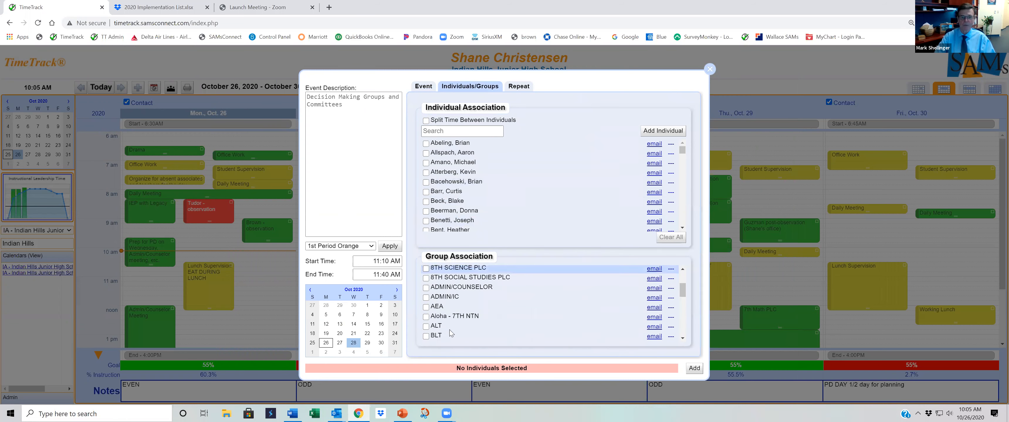
scroll(452, 326, down, 5)
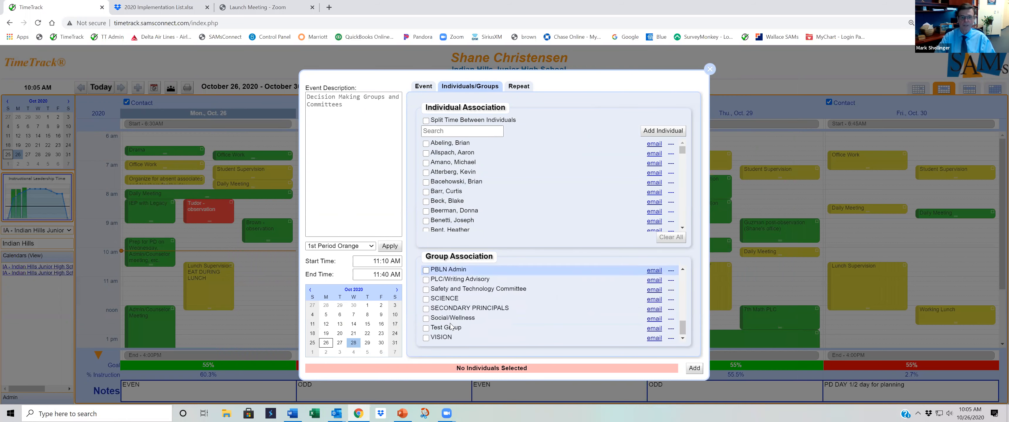
click(427, 327)
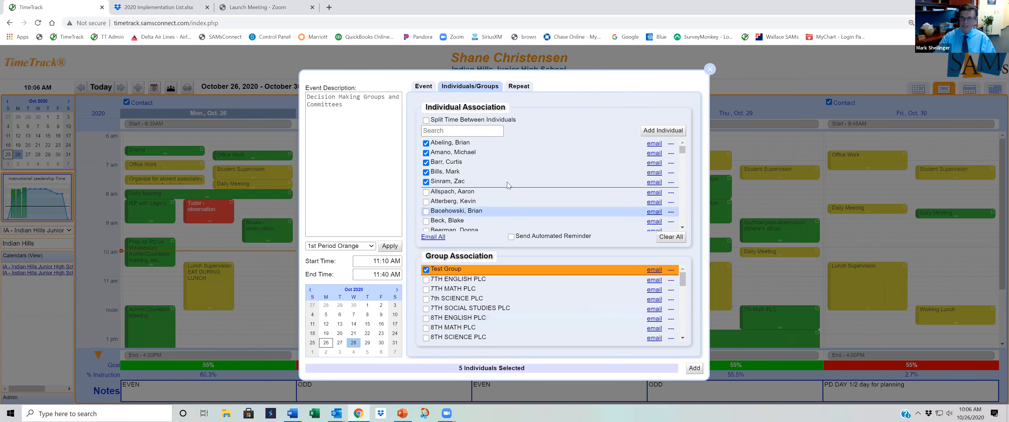
click(709, 69)
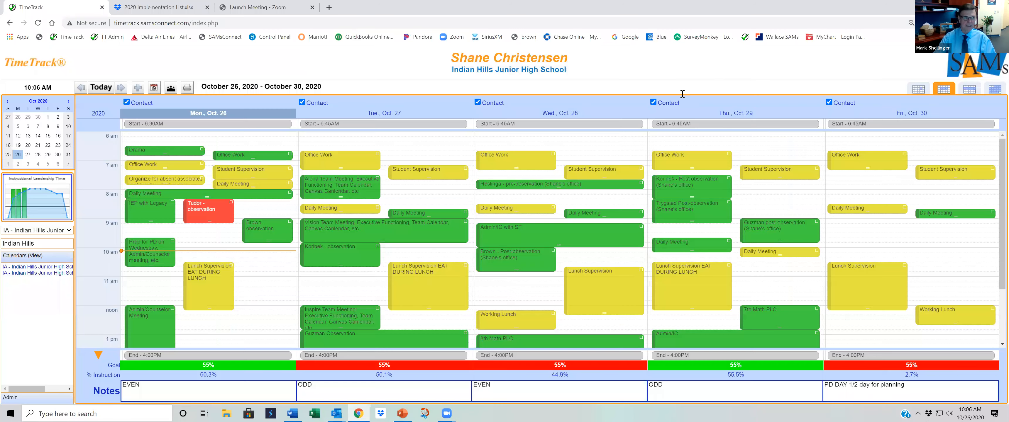
- Open the individual and group setup and bring up Test Group in the list of active groups
click(25, 64)
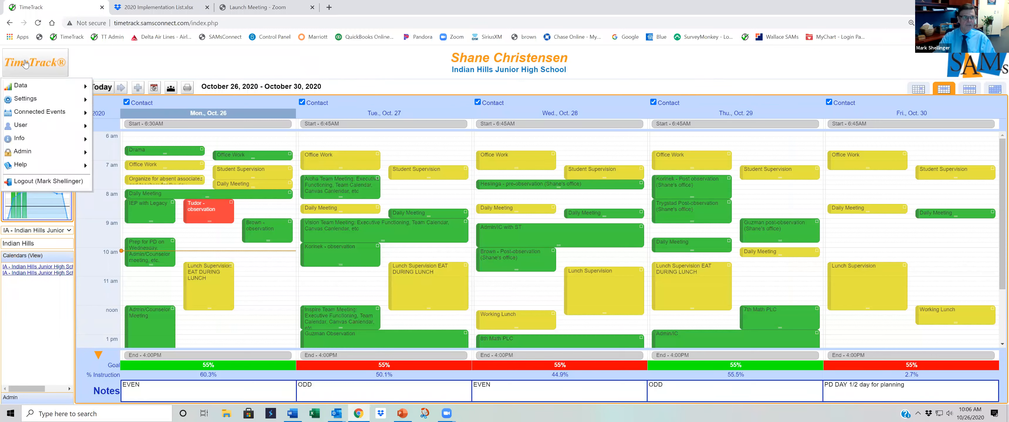
mouse_move(27, 103)
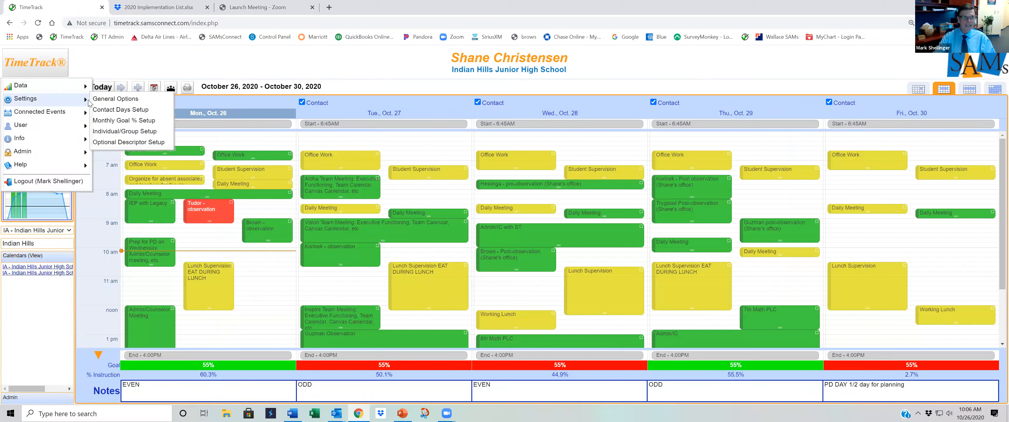
click(109, 133)
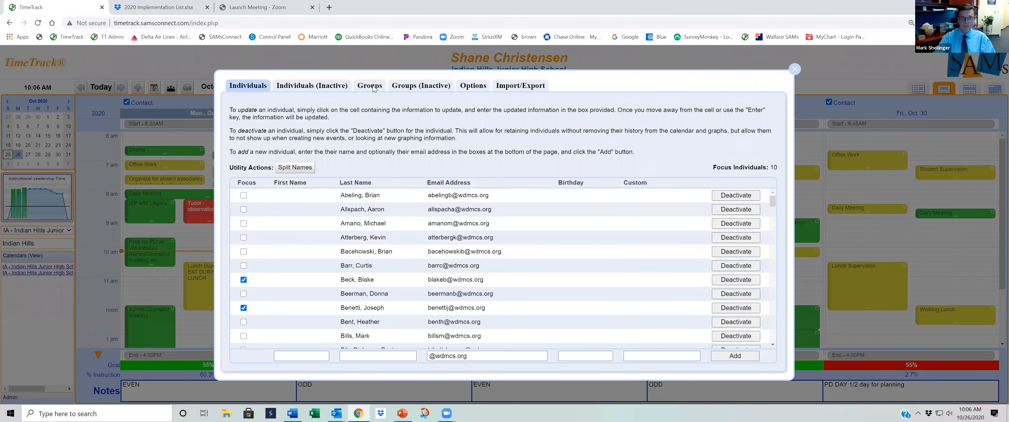
click(369, 86)
scroll(286, 222, down, 5)
scroll(287, 222, down, 3)
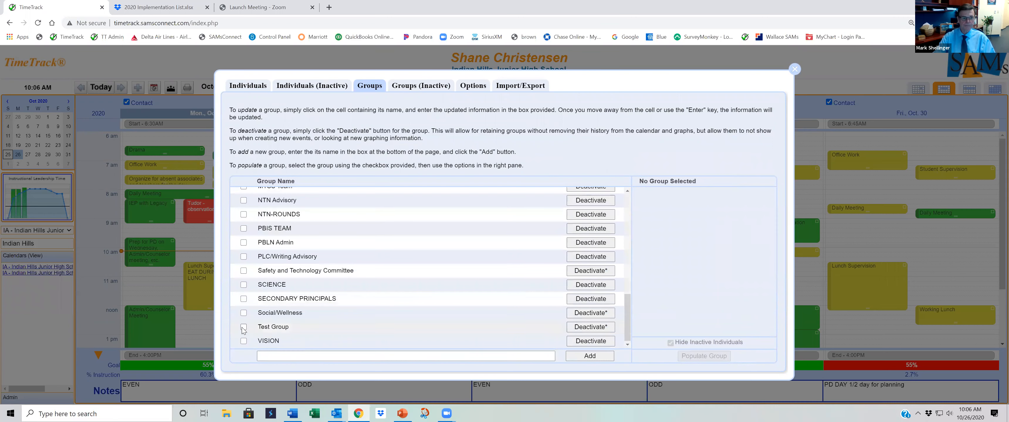
- Remove the third-listed member from Test Group and save the group's membership
click(243, 327)
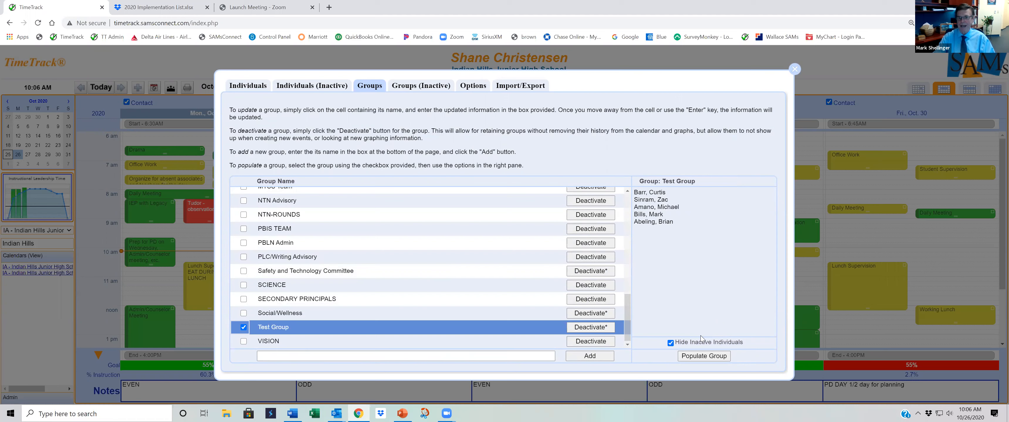
click(701, 357)
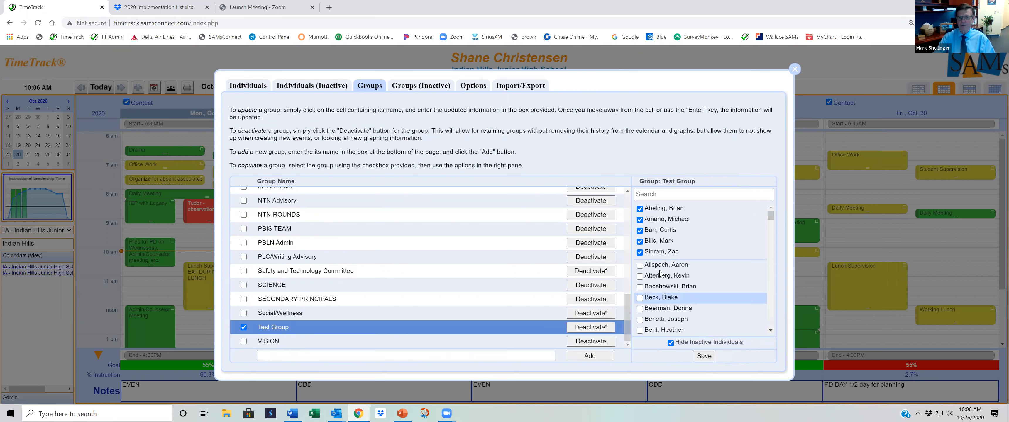
click(640, 230)
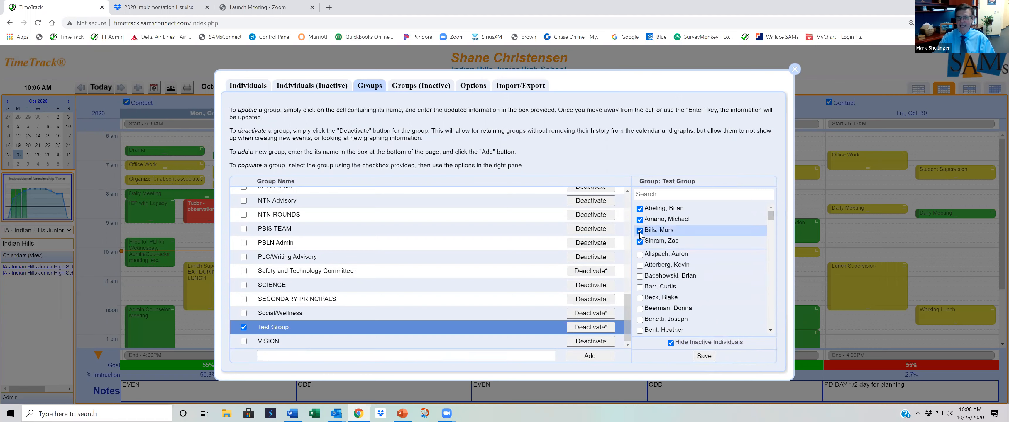
click(704, 357)
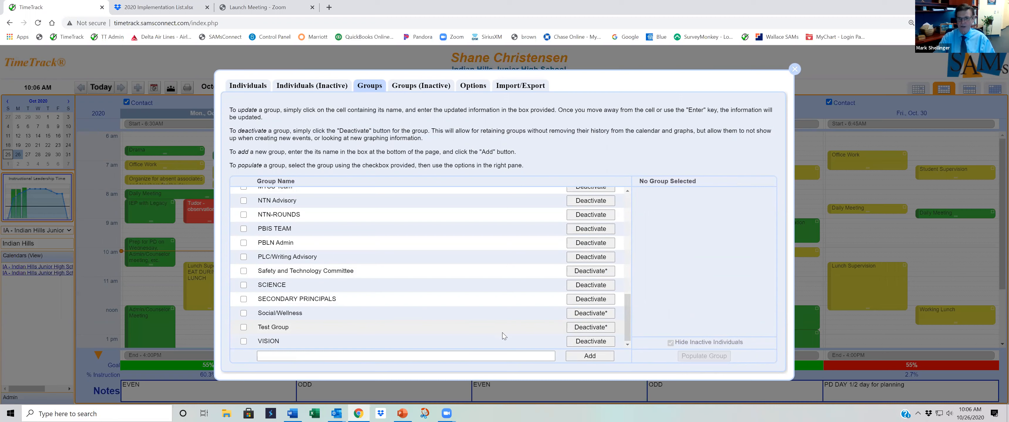
- Deactivate Test Group and permanently remove it from the inactive groups
click(591, 328)
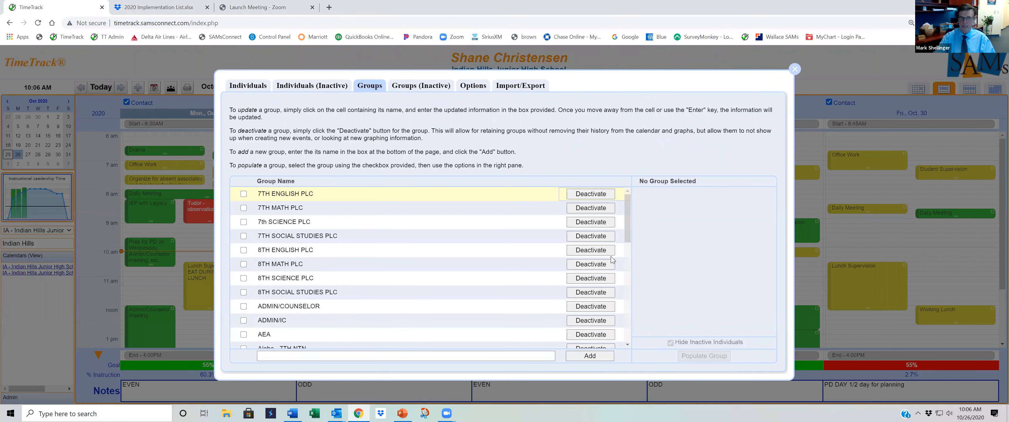
click(421, 86)
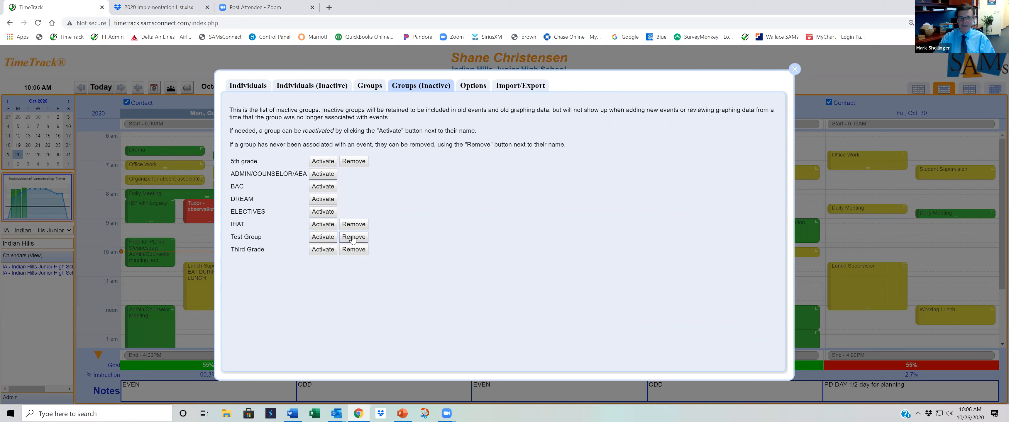
click(353, 237)
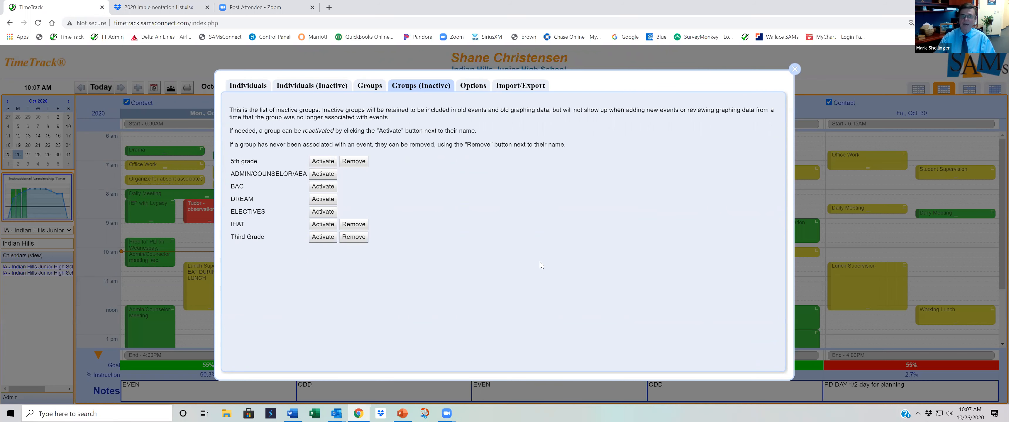
- Check the birthday reminder options and enter a birthday for the first individual in the list
click(473, 88)
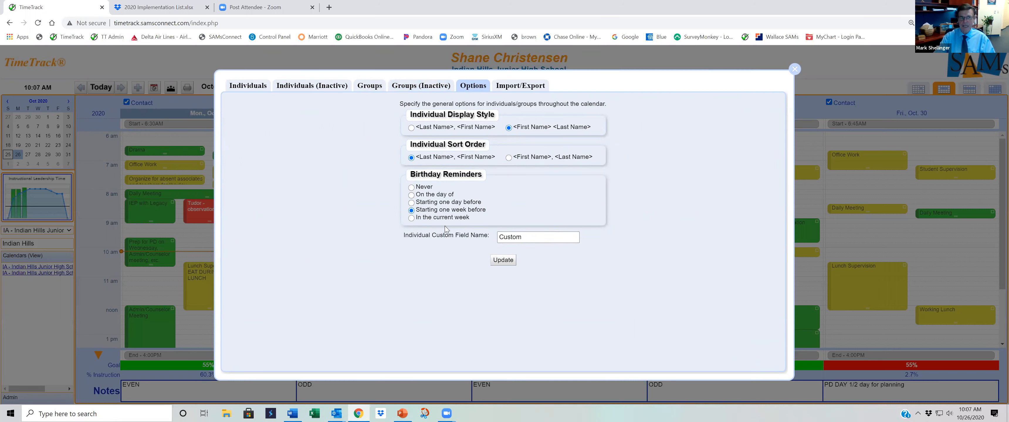
click(258, 91)
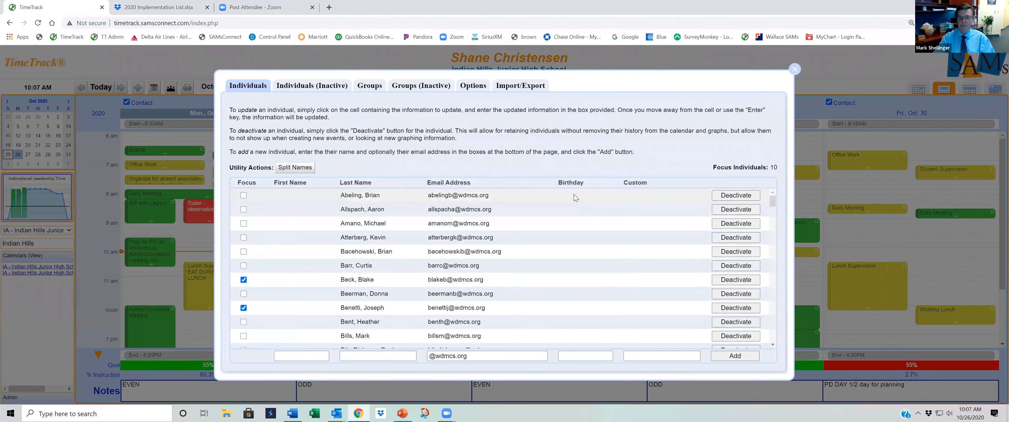
click(574, 194)
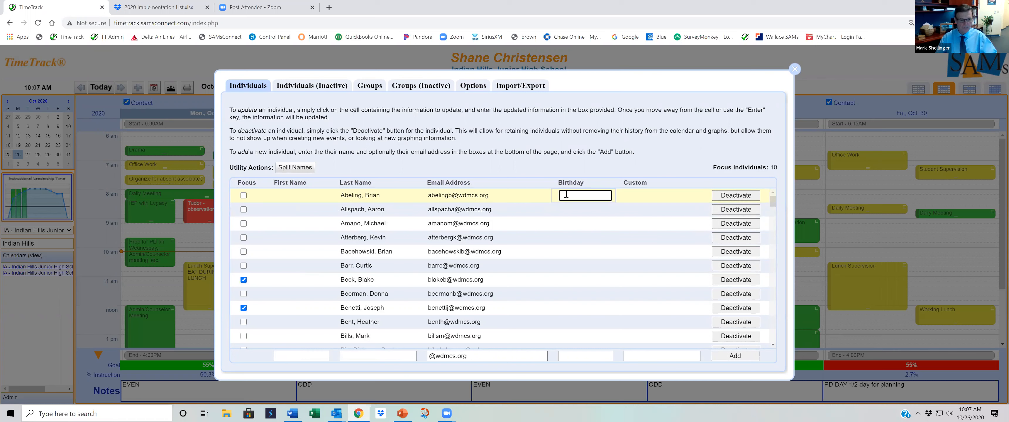
text(10/27)
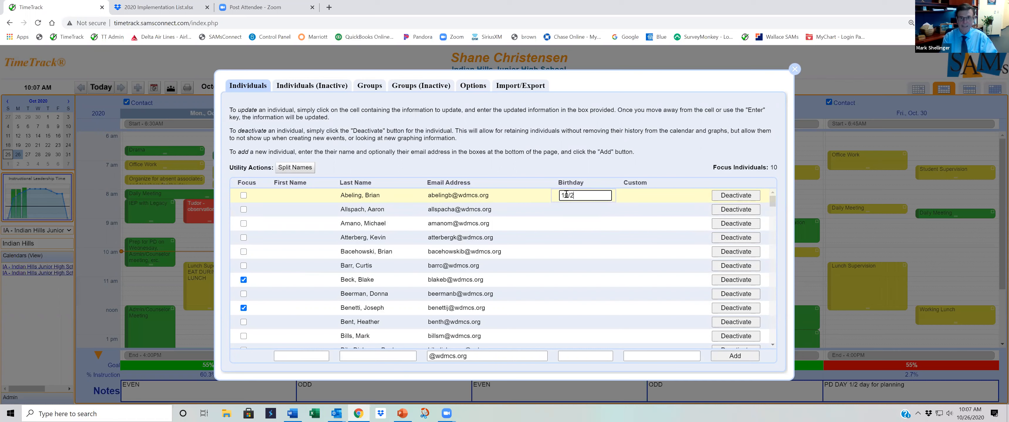
click(632, 241)
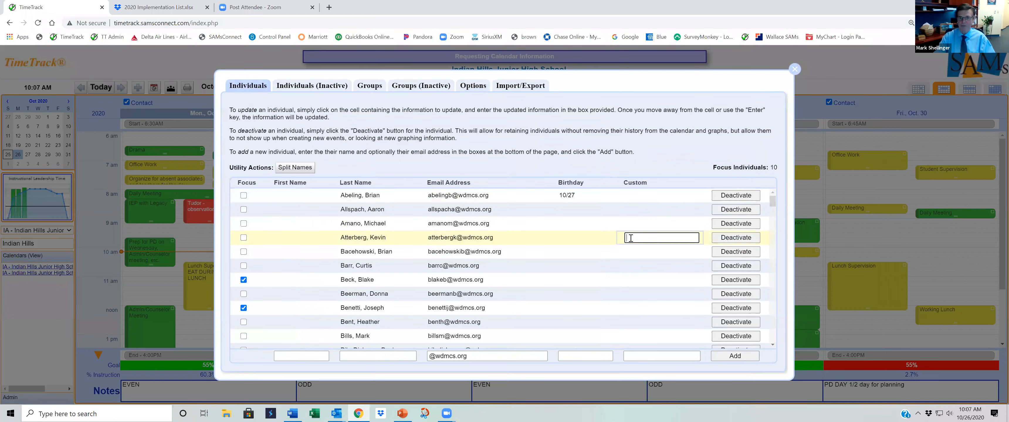
- Clear the first individual's birthday, recheck the birthday reminder options, and close the individual and group setup
click(577, 200)
key(BackSpace)
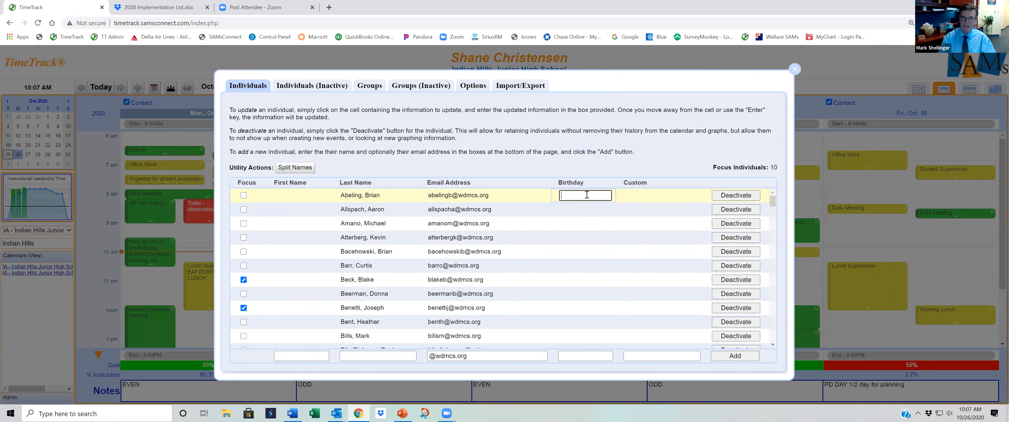
click(477, 85)
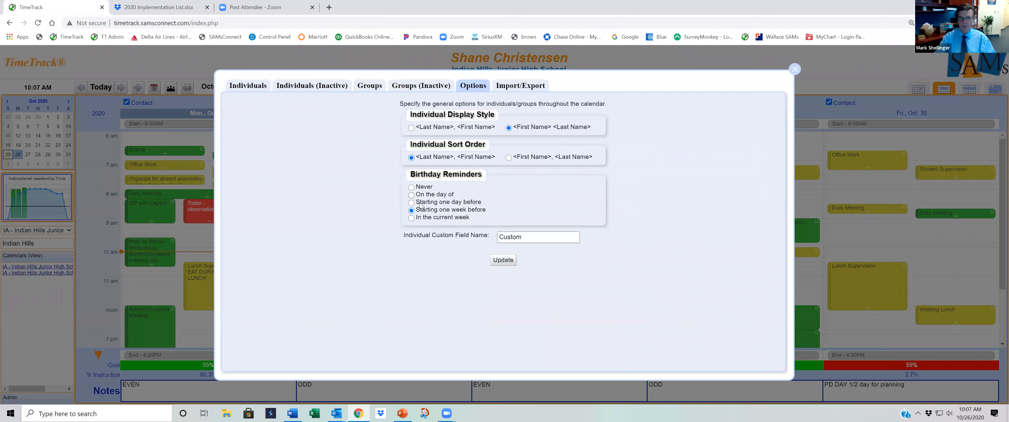
click(794, 69)
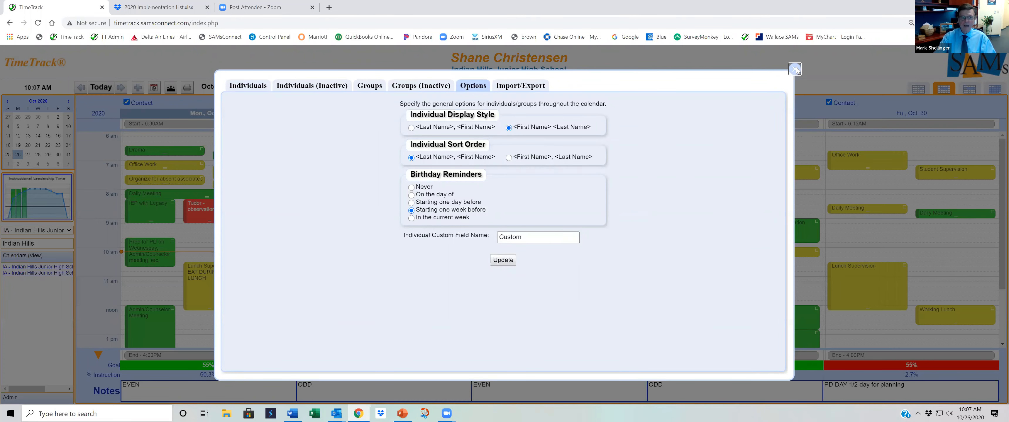